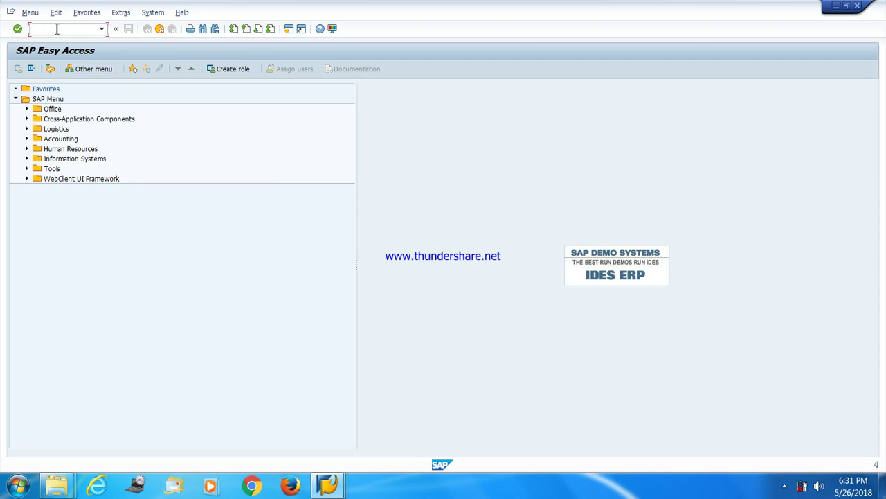
# Open the G/L Account Groups overview and check its blank new-entries table before returning to the overview
pyautogui.write('OBD')
pyautogui.press('Return')
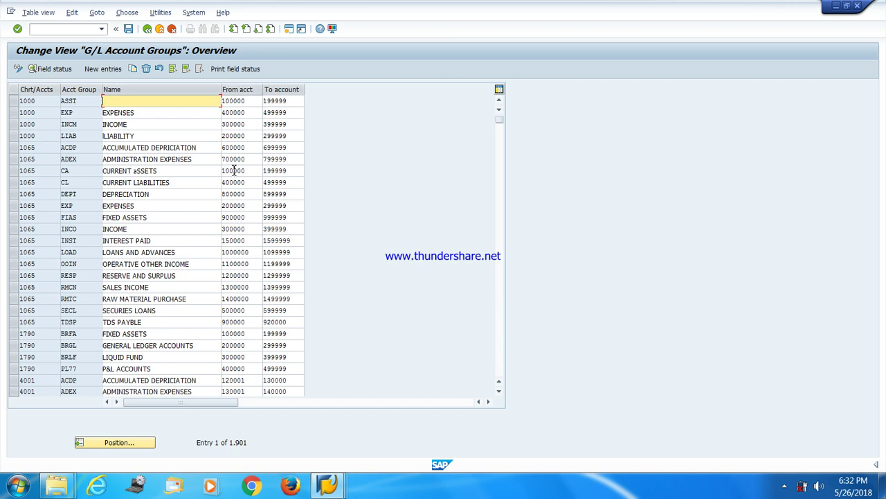
pyautogui.click(103, 69)
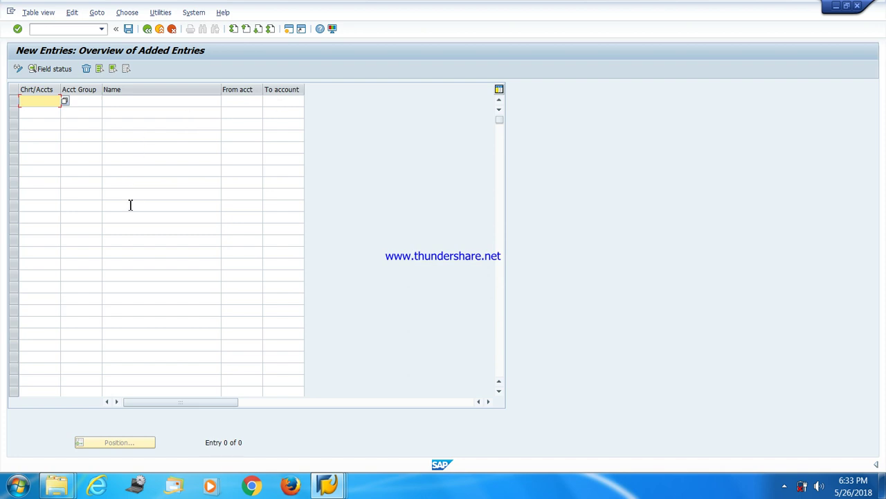
pyautogui.click(147, 29)
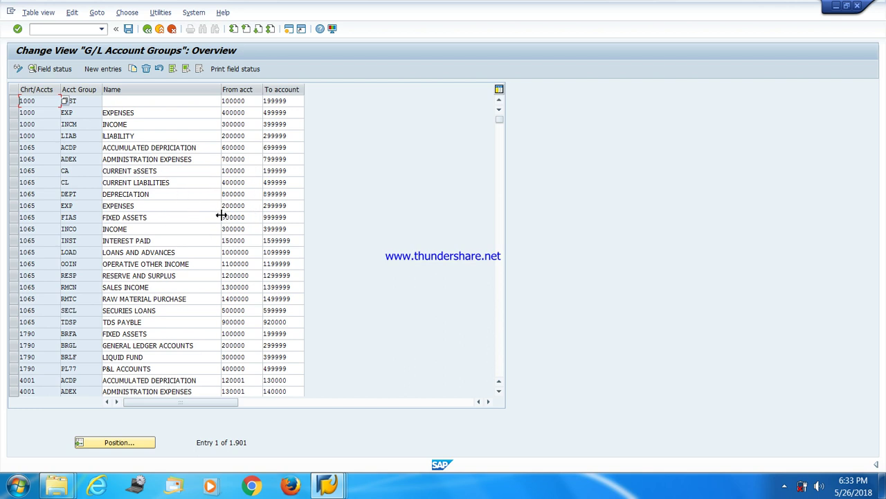
# Position the account groups list at chart of accounts ANG1
pyautogui.click(144, 448)
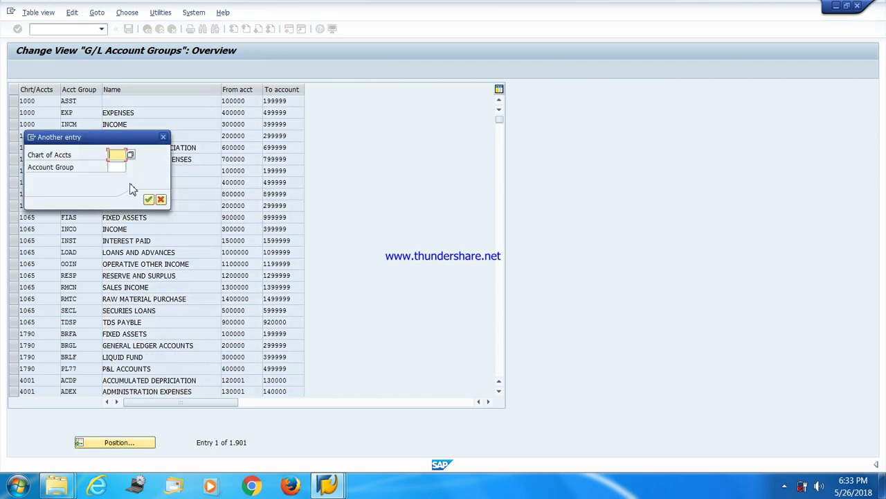
pyautogui.write('ANG1')
pyautogui.press('Return')
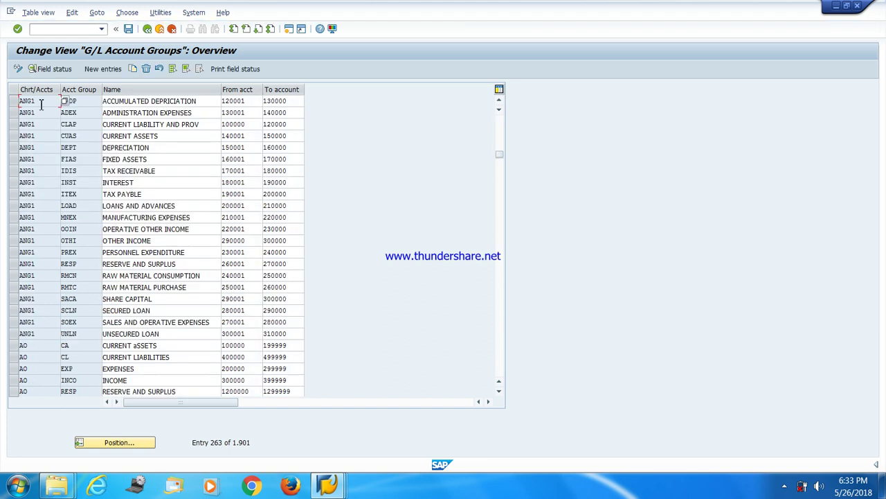
# Copy all ANG1 account groups, from ACDP Accumulated Depreciation through UNLN Unsecured Loan, as target entries
pyautogui.click(12, 102)
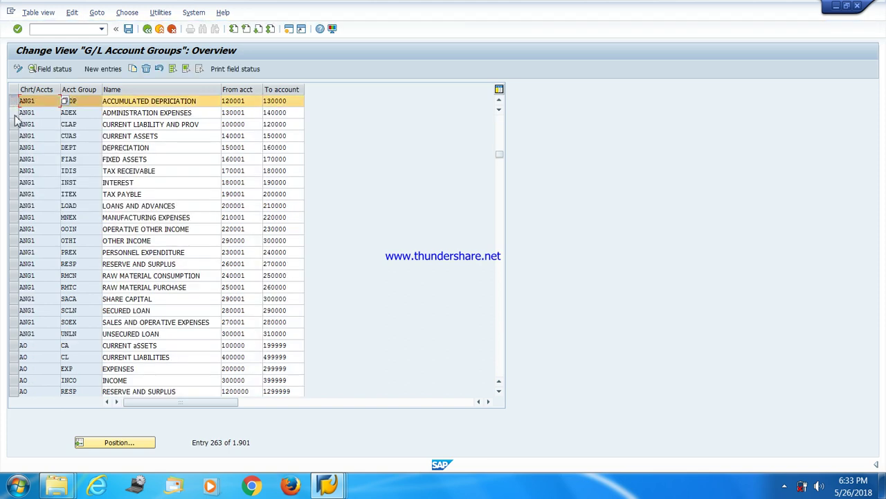
pyautogui.click(12, 112)
pyautogui.click(14, 125)
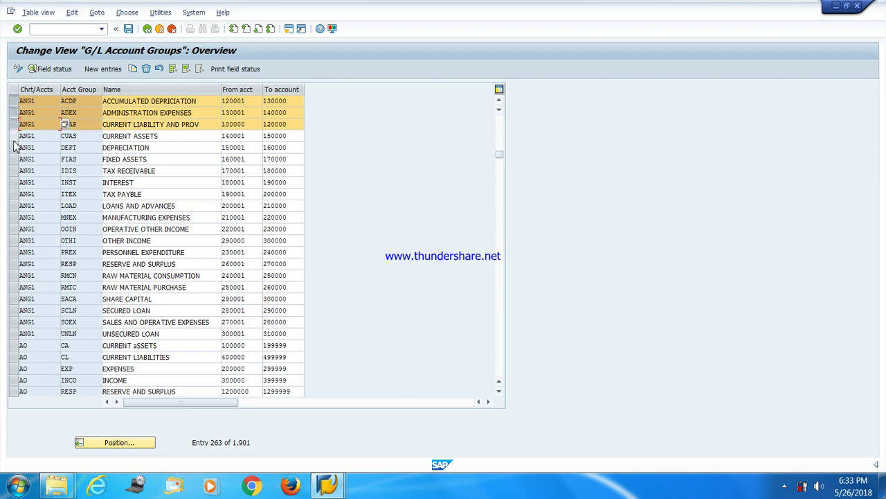
pyautogui.click(13, 136)
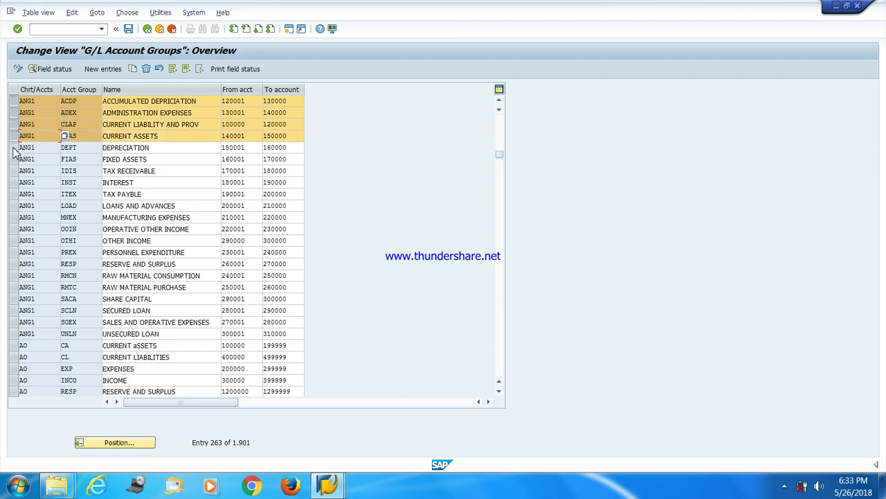
pyautogui.click(13, 147)
pyautogui.click(13, 160)
pyautogui.click(13, 171)
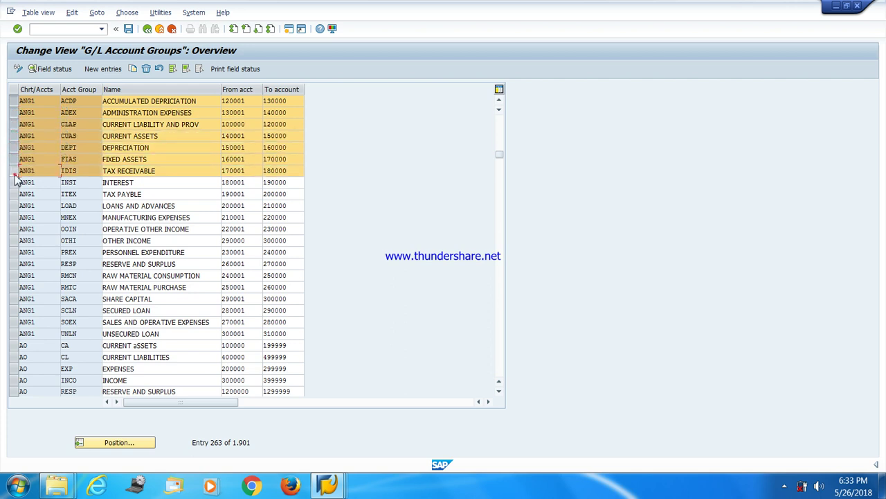
pyautogui.click(13, 183)
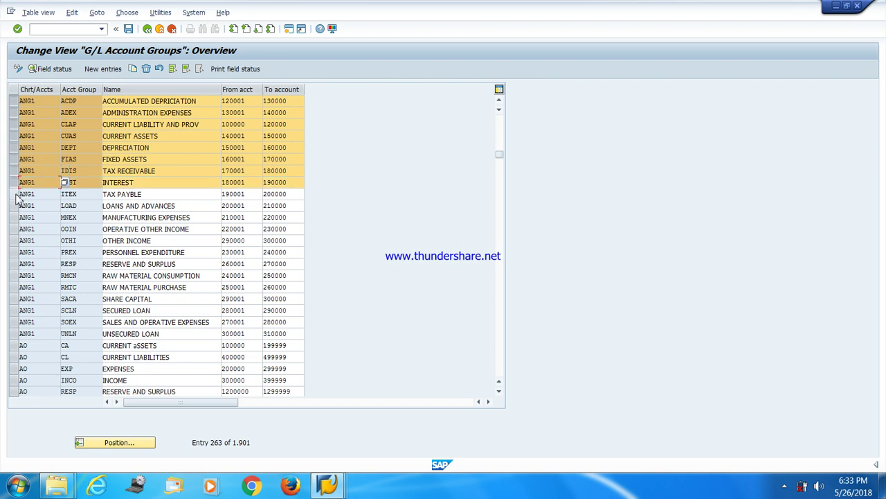
pyautogui.click(14, 194)
pyautogui.click(14, 206)
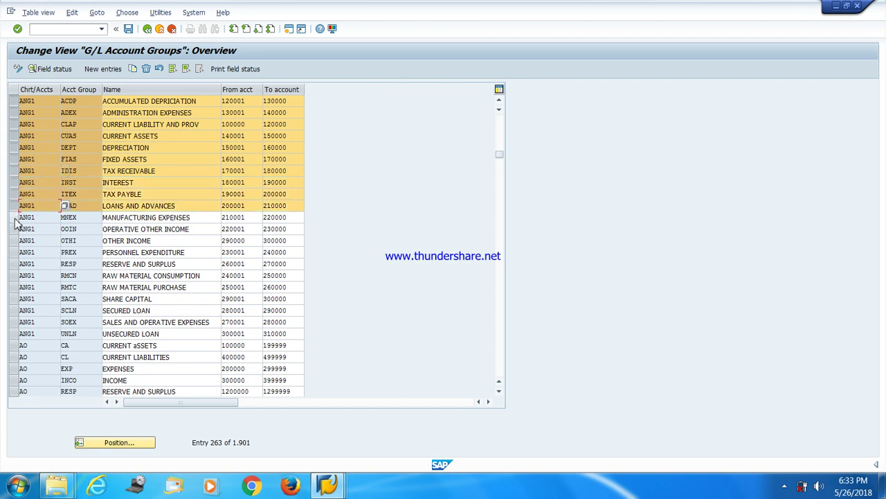
pyautogui.click(14, 218)
pyautogui.click(13, 228)
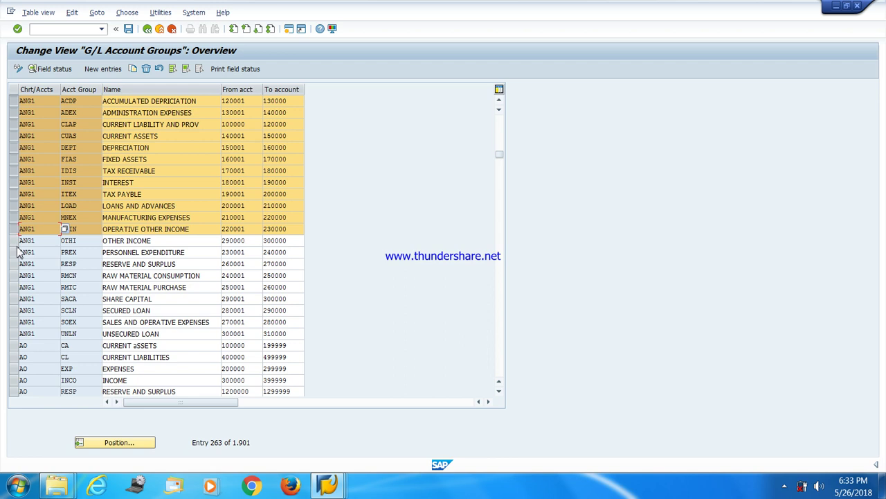
pyautogui.click(14, 240)
pyautogui.click(14, 252)
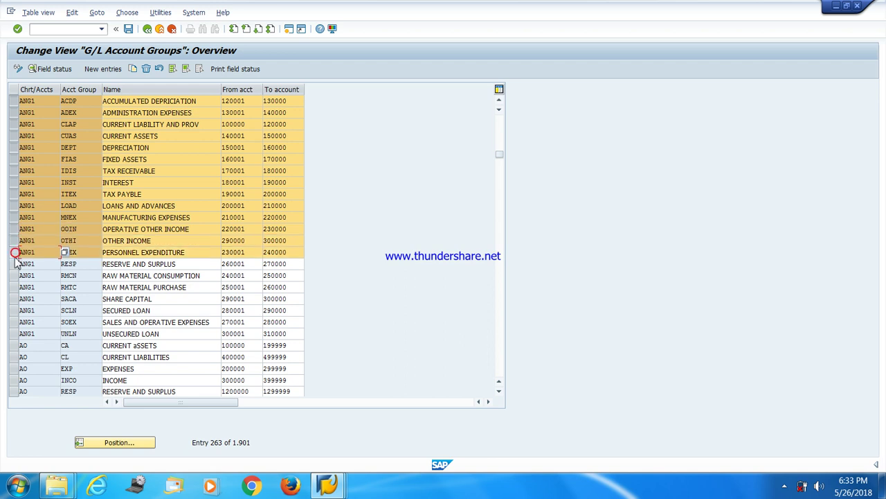
pyautogui.click(14, 263)
pyautogui.click(14, 275)
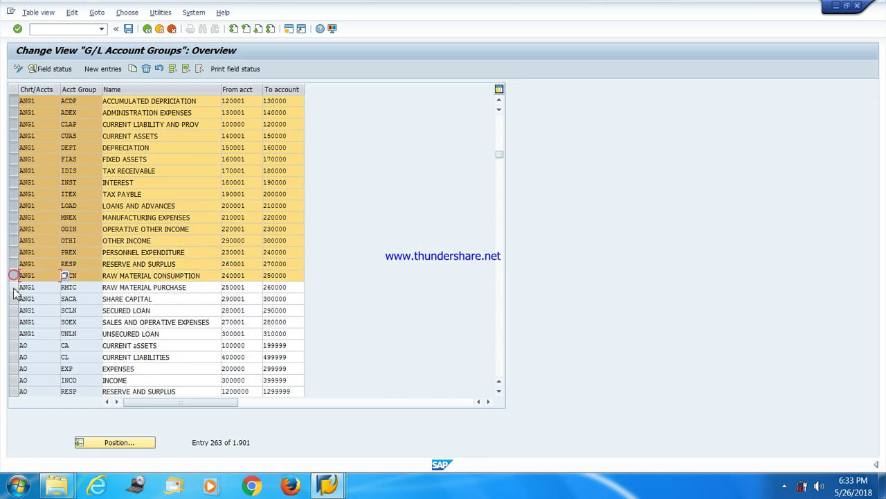
pyautogui.click(14, 286)
pyautogui.click(14, 298)
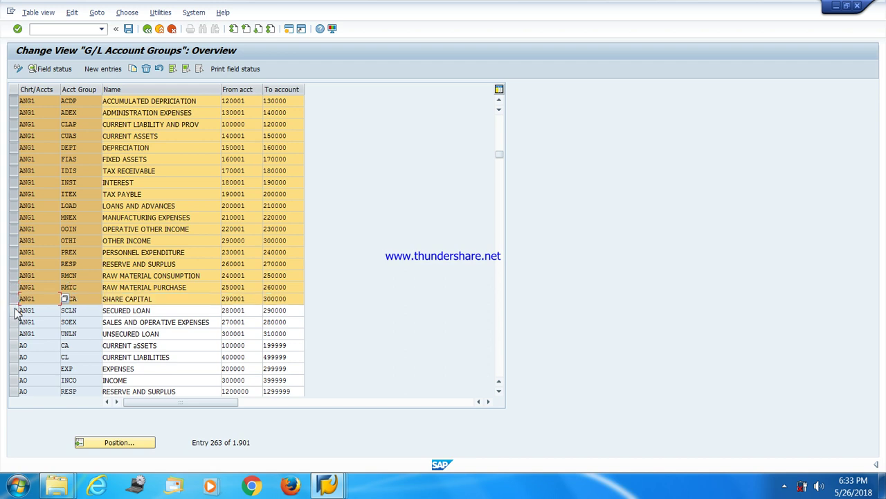
pyautogui.click(13, 310)
pyautogui.click(15, 322)
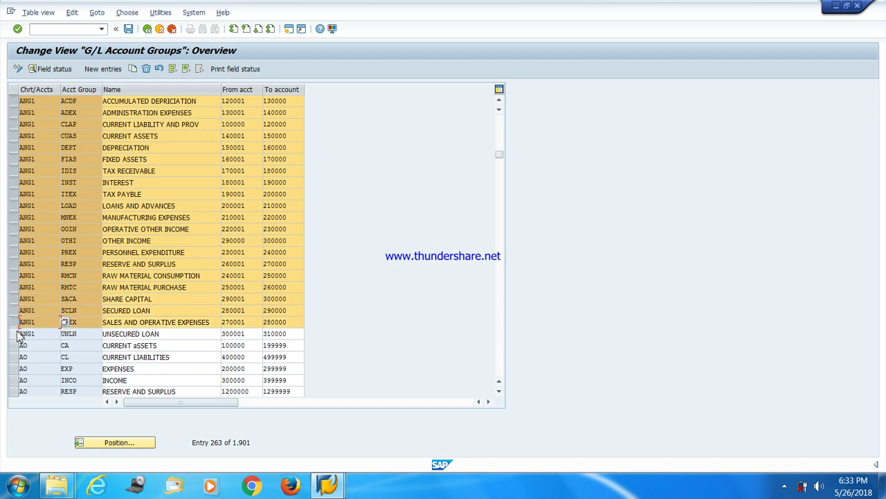
pyautogui.click(15, 333)
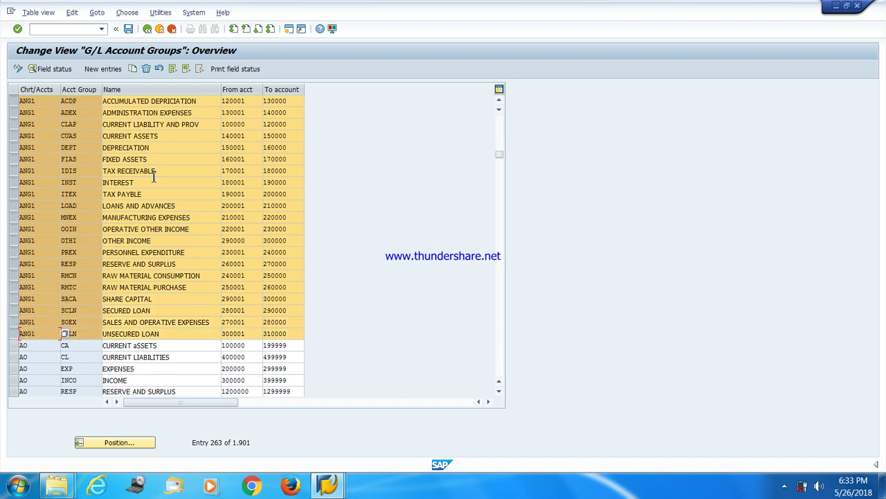
pyautogui.click(133, 69)
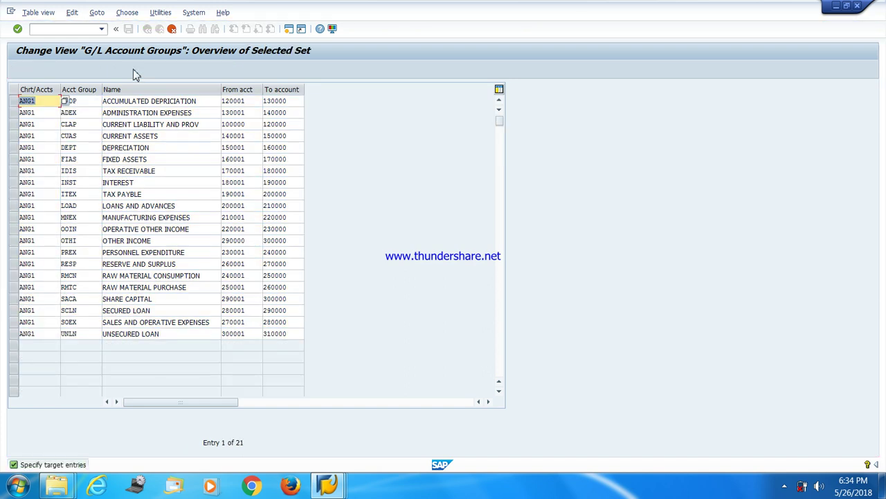
# Set the chart of accounts to AH01 for the copied account groups ACDP and ADEX
pyautogui.press('End')
pyautogui.press('BackSpace')
pyautogui.press('BackSpace')
pyautogui.press('BackSpace')
pyautogui.press('BackSpace')
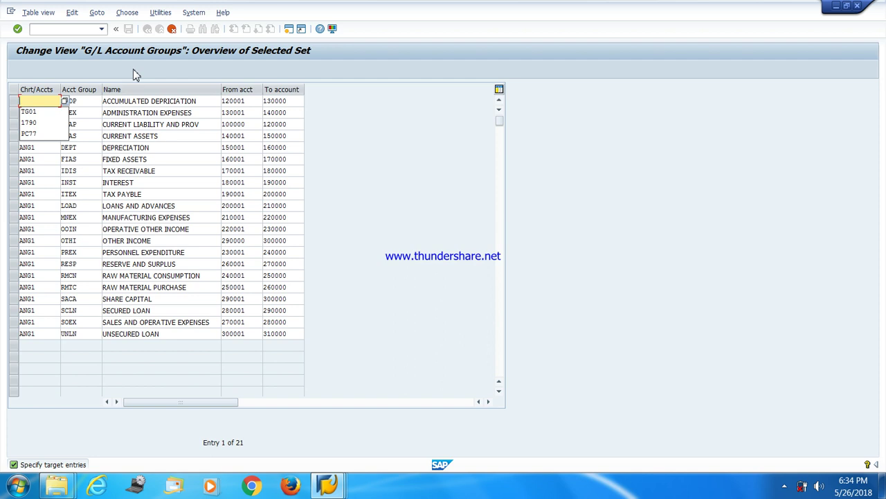
pyautogui.write('AB')
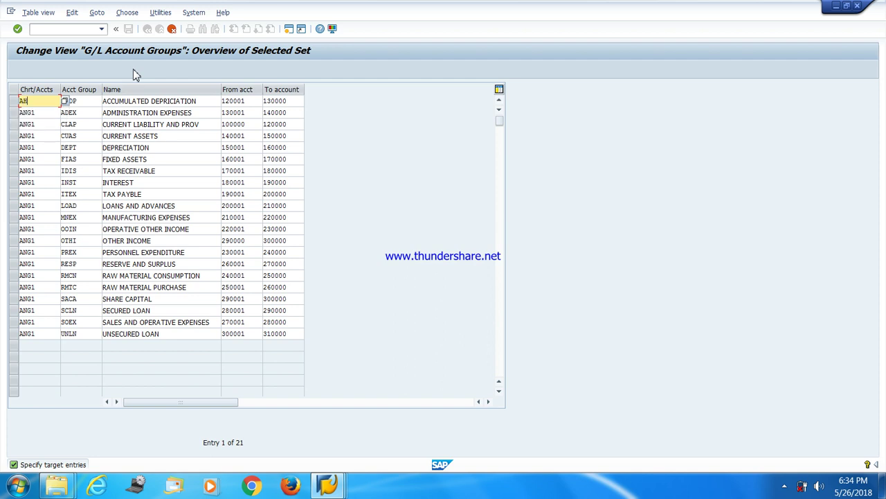
pyautogui.write('01')
pyautogui.press('Down')
pyautogui.press('BackSpace')
pyautogui.press('BackSpace')
pyautogui.press('BackSpace')
pyautogui.write('H01')
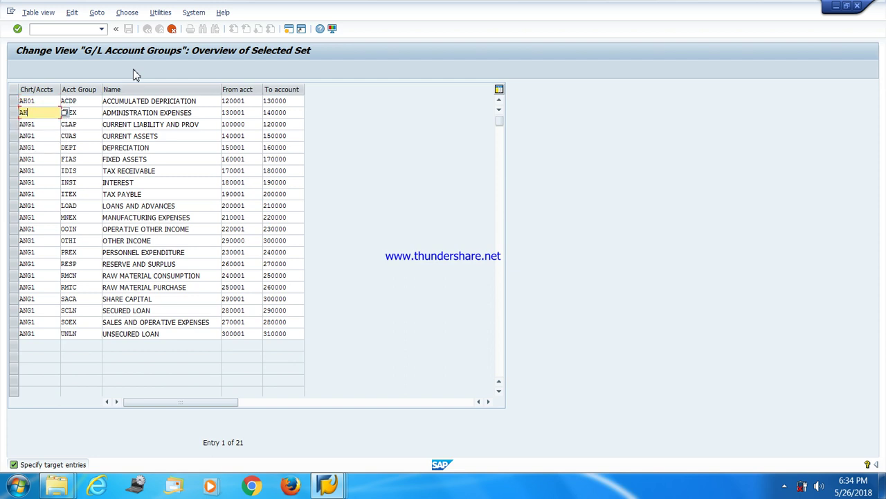
# Set the chart of accounts to AH01 for the copied account groups CLAP and CUAS
pyautogui.press('Down')
pyautogui.press('BackSpace')
pyautogui.press('BackSpace')
pyautogui.press('BackSpace')
pyautogui.press('BackSpace')
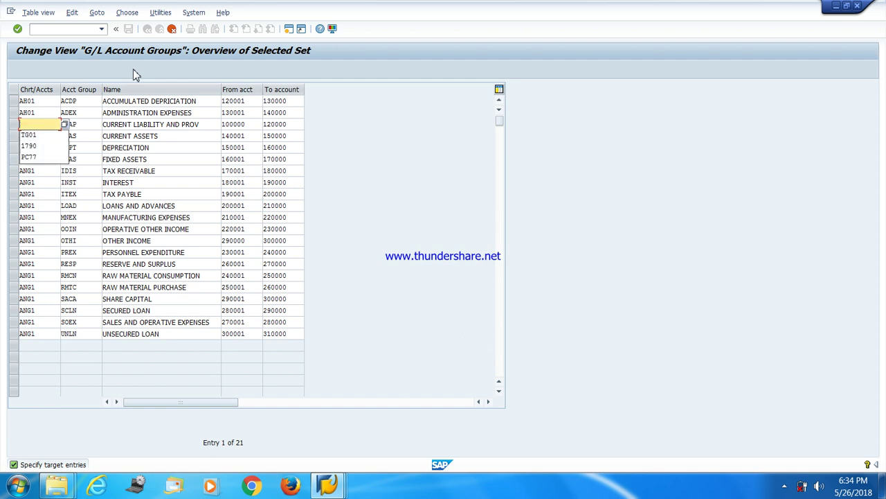
pyautogui.write('AH01')
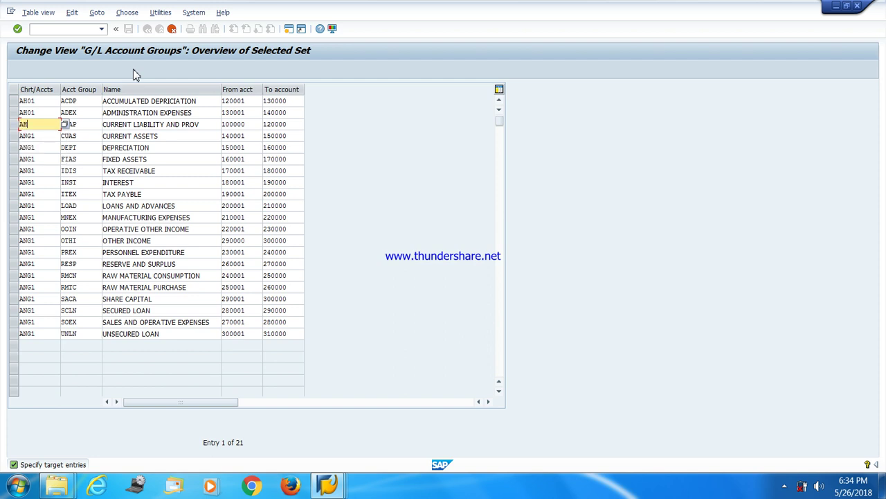
pyautogui.press('Down')
pyautogui.press('BackSpace')
pyautogui.press('BackSpace')
pyautogui.press('BackSpace')
pyautogui.press('BackSpace')
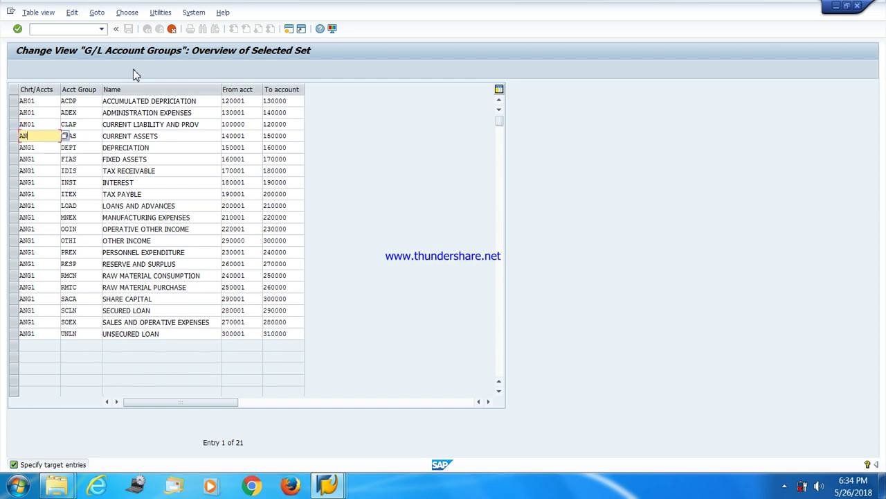
pyautogui.write('AH01')
# Set the chart of accounts to AH01 for the copied account groups DEPT and FIAS
pyautogui.press('Down')
pyautogui.press('BackSpace')
pyautogui.press('BackSpace')
pyautogui.press('BackSpace')
pyautogui.write('H01')
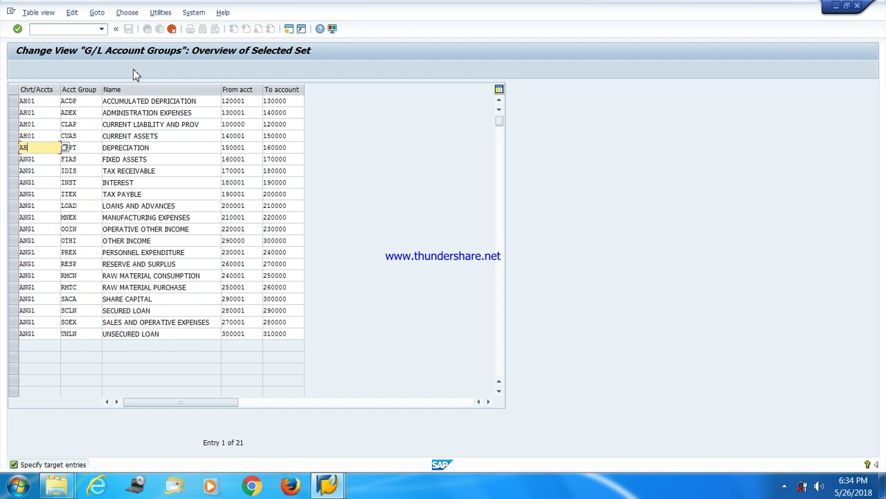
pyautogui.press('Down')
pyautogui.press('BackSpace')
pyautogui.press('BackSpace')
pyautogui.press('BackSpace')
pyautogui.press('BackSpace')
pyautogui.write('AH01')
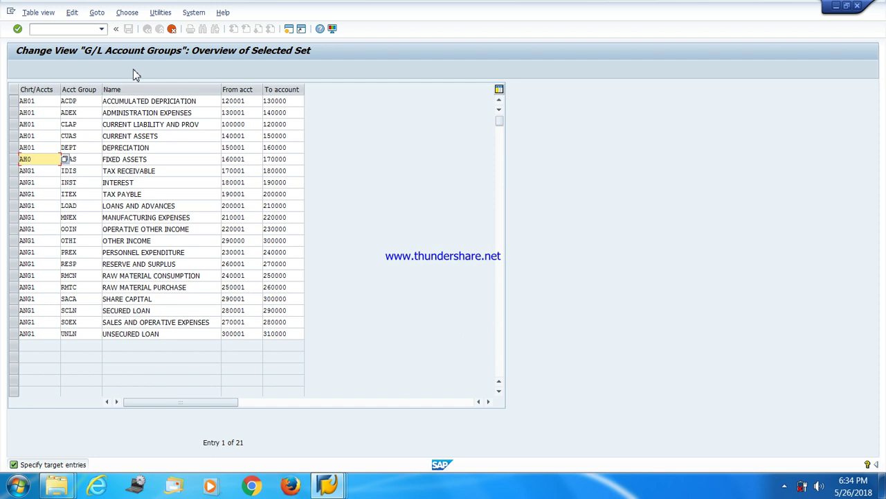
# Set the chart of accounts to AH01 for the copied account groups IDIS and INST
pyautogui.press('Down')
pyautogui.press('BackSpace')
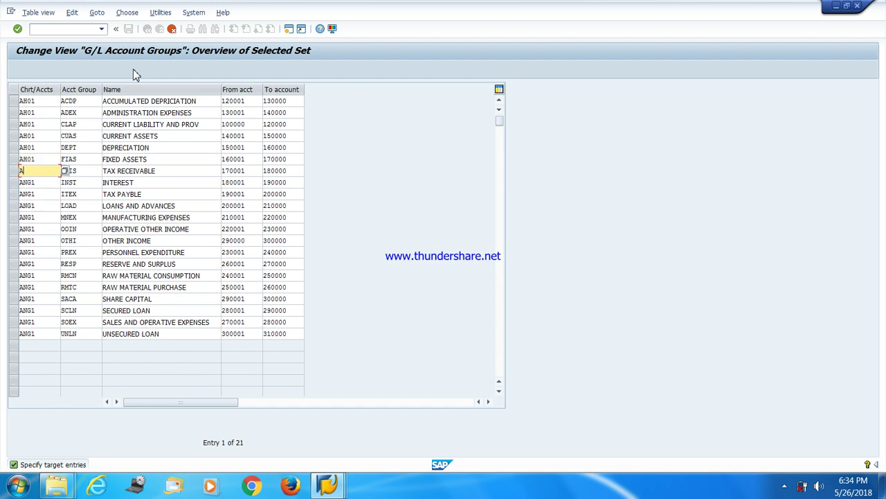
pyautogui.write('H01')
pyautogui.press('Down')
pyautogui.press('BackSpace')
pyautogui.write('H')
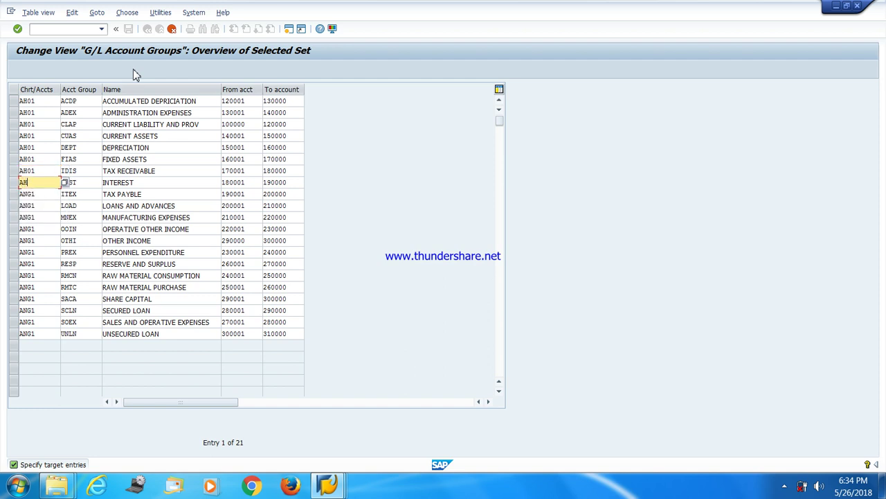
pyautogui.write('01')
# Set the chart of accounts to AH01 for the copied account groups ITEX and LOAD
pyautogui.press('Down')
pyautogui.press('BackSpace')
pyautogui.press('BackSpace')
pyautogui.press('BackSpace')
pyautogui.press('BackSpace')
pyautogui.write('AH0')
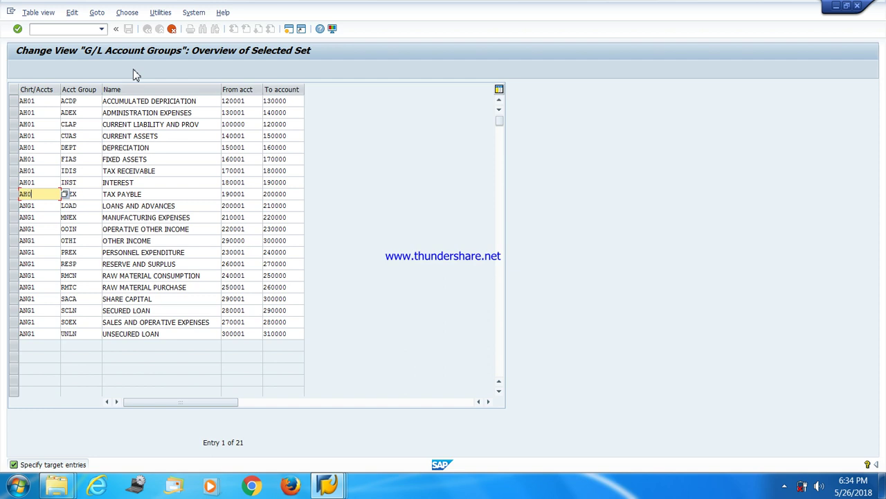
pyautogui.press('Down')
pyautogui.press('BackSpace')
pyautogui.press('BackSpace')
pyautogui.press('BackSpace')
pyautogui.press('BackSpace')
pyautogui.write('AH0')
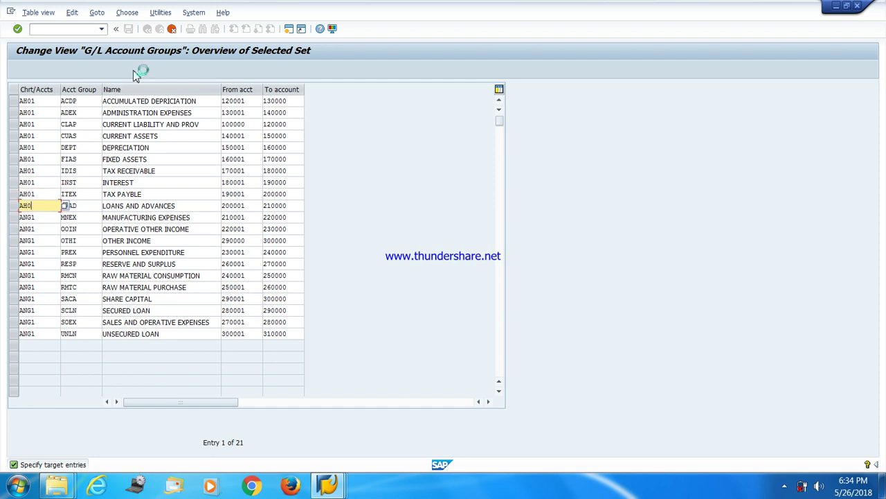
# Set the chart of accounts to AH01 for the copied account groups MNEX and OOIN
pyautogui.press('Down')
pyautogui.press('BackSpace')
pyautogui.press('BackSpace')
pyautogui.press('BackSpace')
pyautogui.press('BackSpace')
pyautogui.write('A')
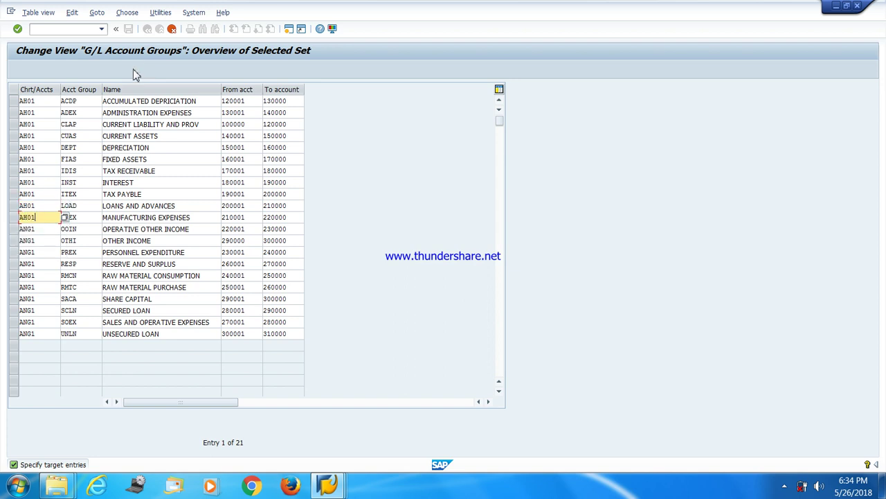
pyautogui.press('Down')
pyautogui.press('BackSpace')
pyautogui.write('H')
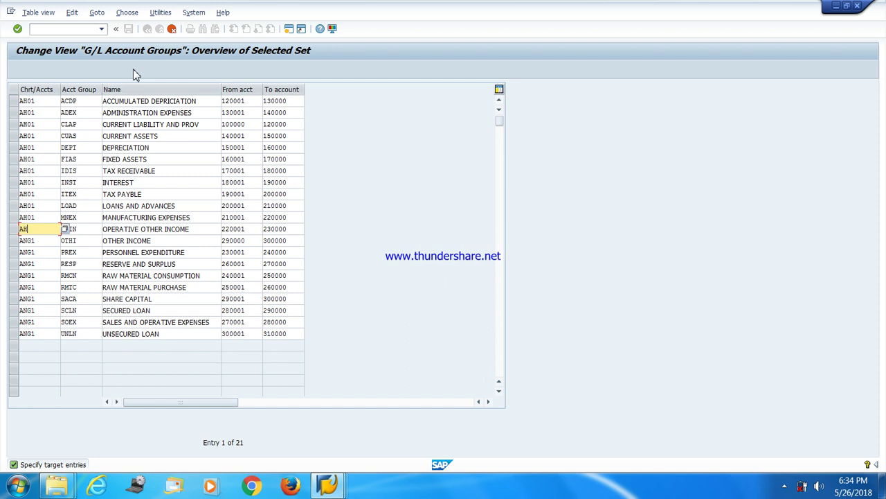
# Set the chart of accounts to AH01 for the copied account groups OTHI and PREX
pyautogui.press('Down')
pyautogui.press('BackSpace')
pyautogui.press('BackSpace')
pyautogui.press('BackSpace')
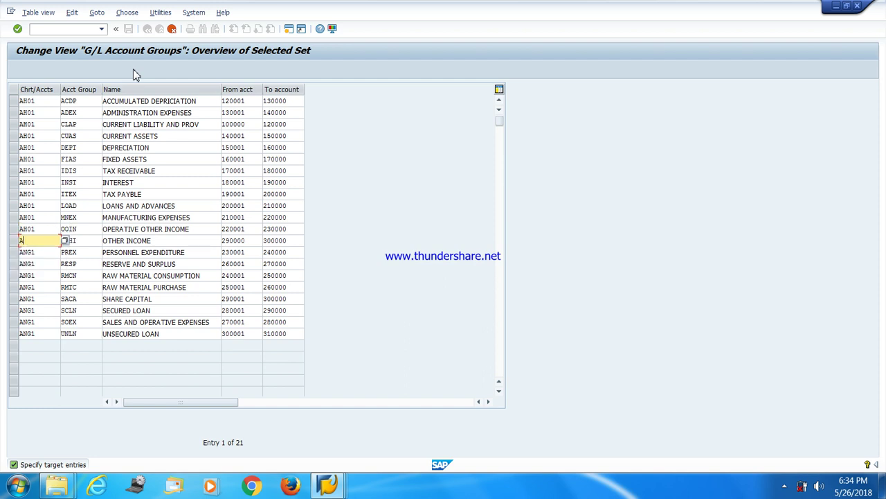
pyautogui.press('Down')
pyautogui.press('BackSpace')
pyautogui.press('BackSpace')
pyautogui.press('BackSpace')
pyautogui.write('H')
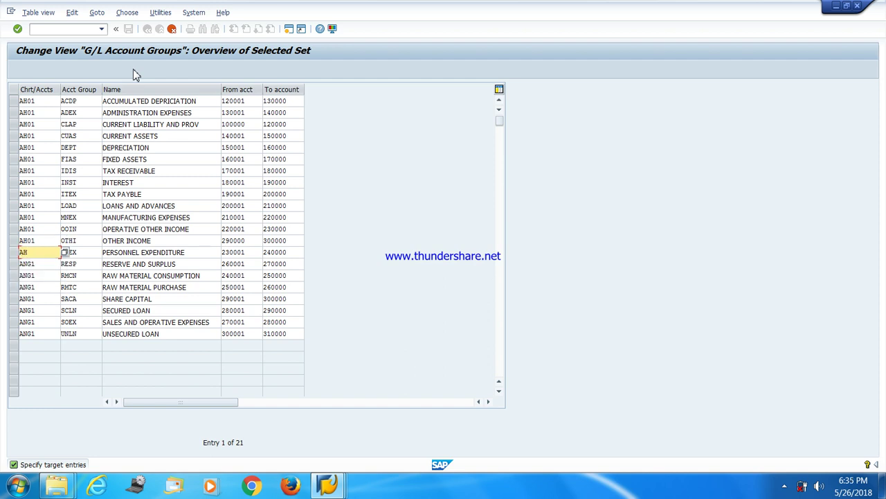
pyautogui.write('01')
# Set the chart of accounts to AH01 for the copied account groups RESP and RMCN
pyautogui.press('Down')
pyautogui.press('BackSpace')
pyautogui.press('BackSpace')
pyautogui.press('BackSpace')
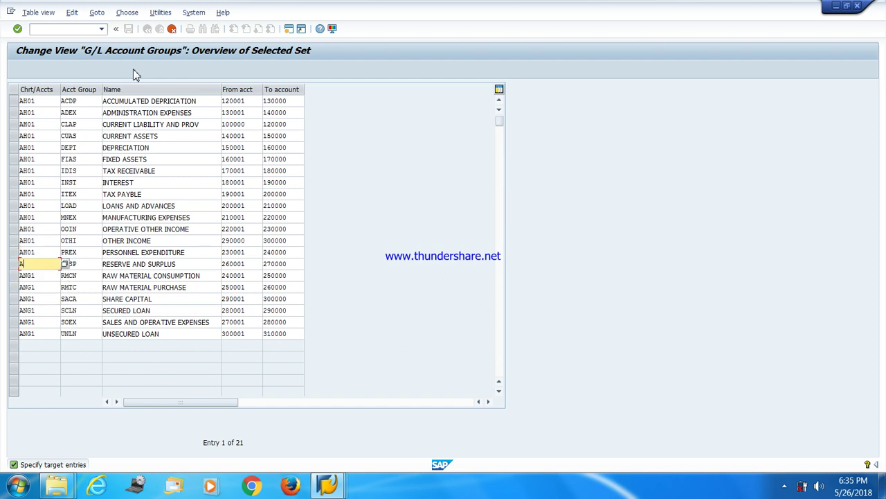
pyautogui.press('Down')
pyautogui.press('BackSpace')
pyautogui.press('BackSpace')
pyautogui.press('BackSpace')
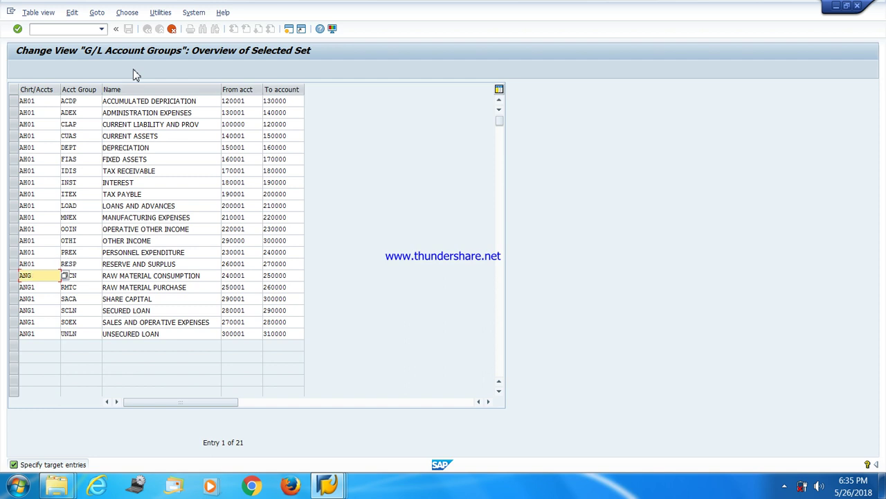
pyautogui.write('H01')
# Set the chart of accounts to AH01 for the copied account groups RMTC and SACA
pyautogui.press('Down')
pyautogui.press('BackSpace')
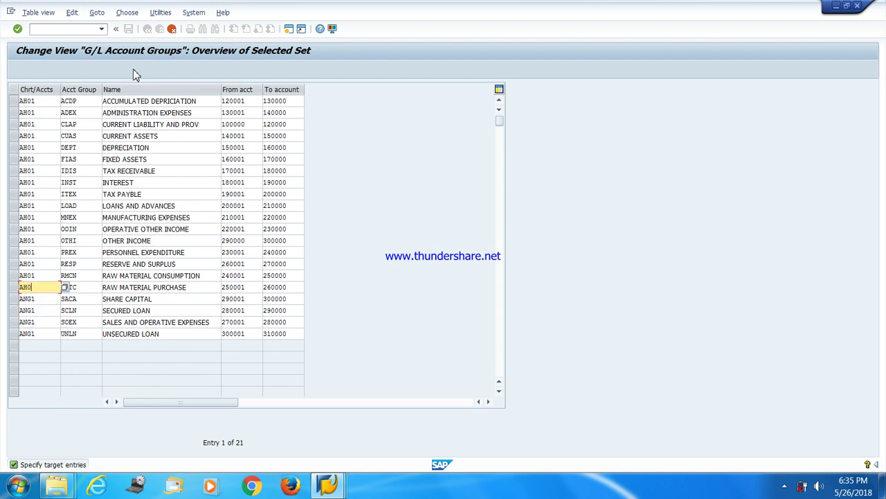
pyautogui.press('Down')
pyautogui.press('BackSpace')
pyautogui.press('BackSpace')
pyautogui.press('BackSpace')
pyautogui.write('A')
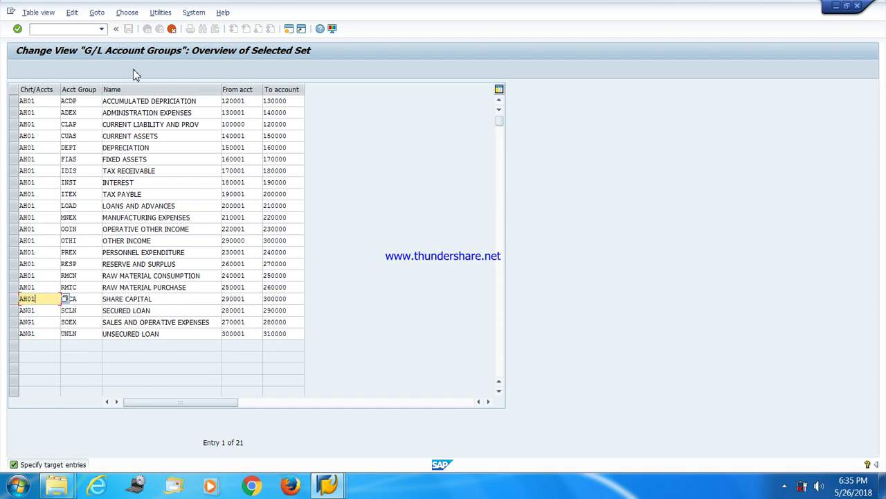
# Set the chart of accounts to AH01 for the copied account groups SCLN and SOEX
pyautogui.press('Down')
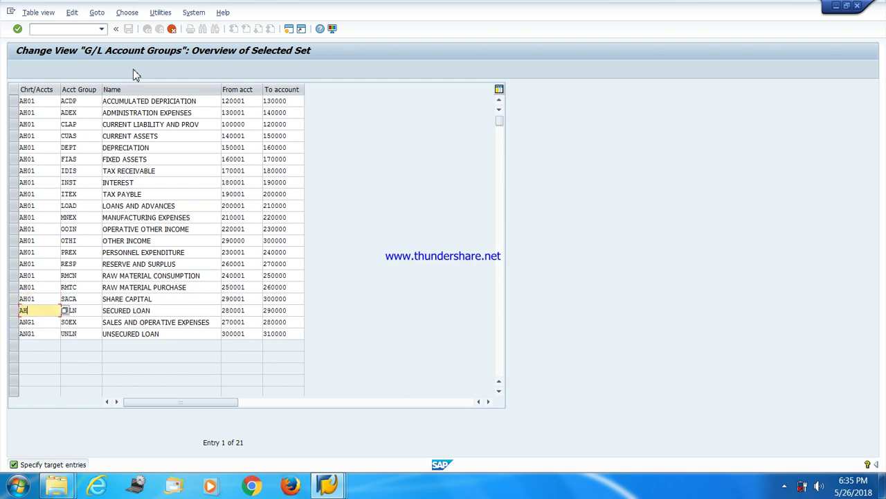
pyautogui.write('1')
pyautogui.press('Down')
pyautogui.press('BackSpace')
pyautogui.press('BackSpace')
pyautogui.press('BackSpace')
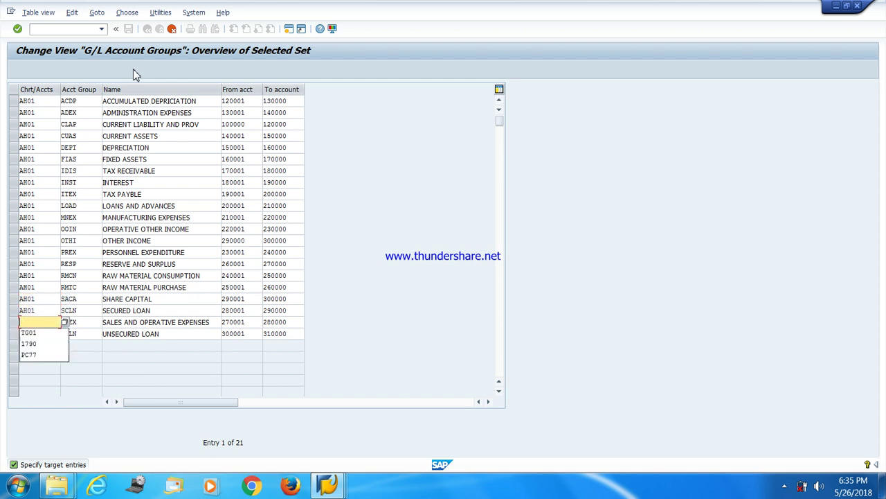
pyautogui.write('H01')
# Set the chart of accounts to AH01 for the copied account group UNLN and confirm all the copied entries
pyautogui.press('Down')
pyautogui.press('BackSpace')
pyautogui.press('BackSpace')
pyautogui.press('BackSpace')
pyautogui.write('H')
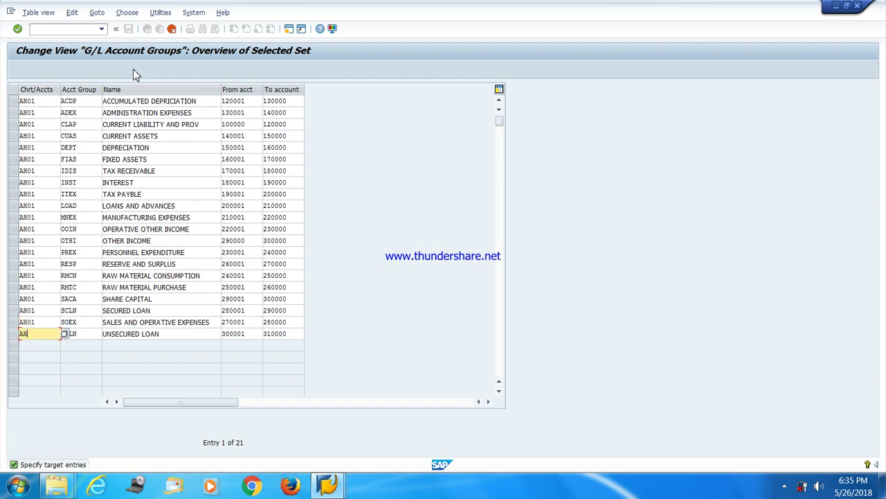
pyautogui.write('01')
pyautogui.press('Return')
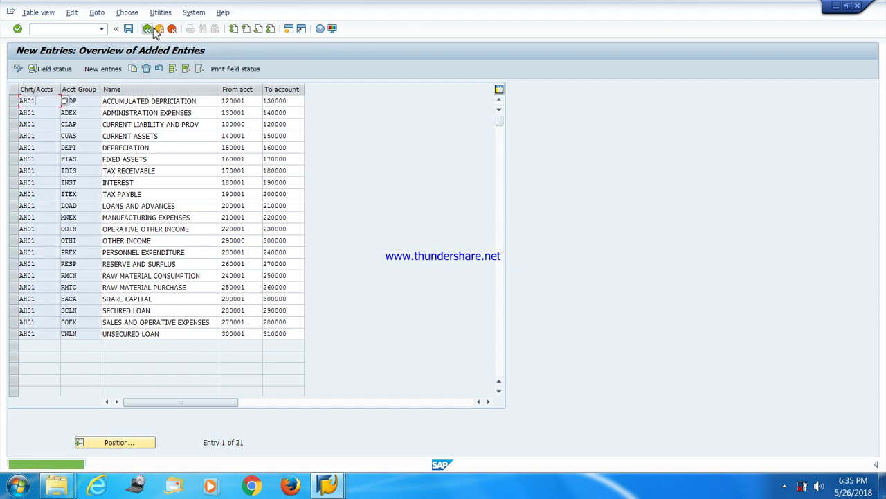
# Save the account groups under a new customizing request with the short description "GL Account Group Created for AH01"
pyautogui.click(130, 29)
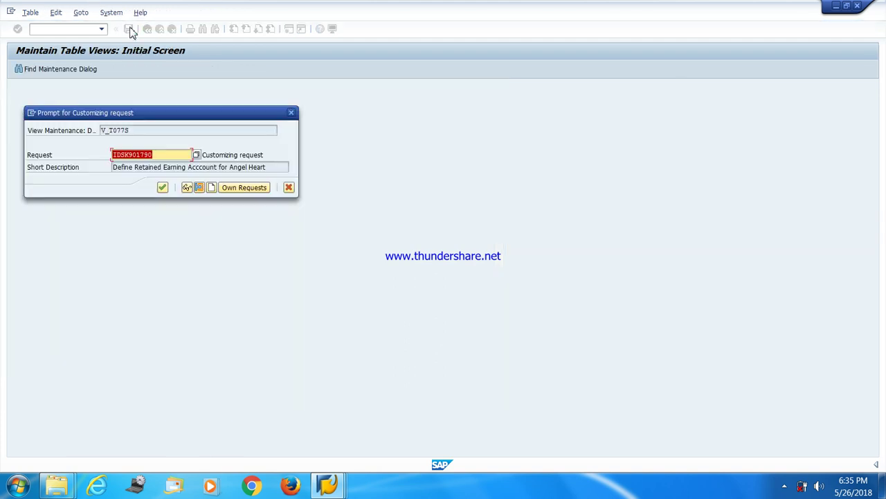
pyautogui.click(211, 188)
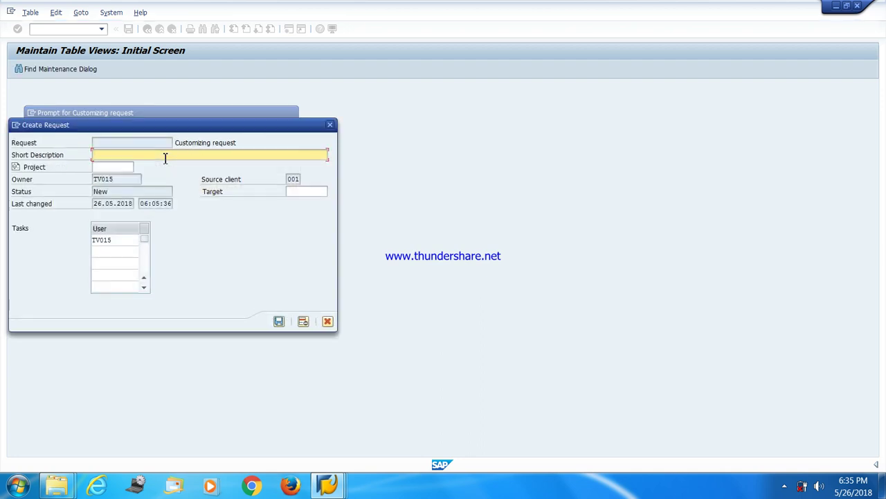
pyautogui.write('G')
pyautogui.write('L Account ')
pyautogui.write('Gr')
pyautogui.write('oup defin')
pyautogui.press('BackSpace')
pyautogui.press('BackSpace')
pyautogui.write('effined f')
pyautogui.write('or')
pyautogui.press('BackSpace')
pyautogui.press('BackSpace')
pyautogui.press('BackSpace')
pyautogui.press('BackSpace')
pyautogui.press('BackSpace')
pyautogui.press('BackSpace')
pyautogui.press('BackSpace')
pyautogui.press('BackSpace')
pyautogui.write('Crea')
pyautogui.click(279, 322)
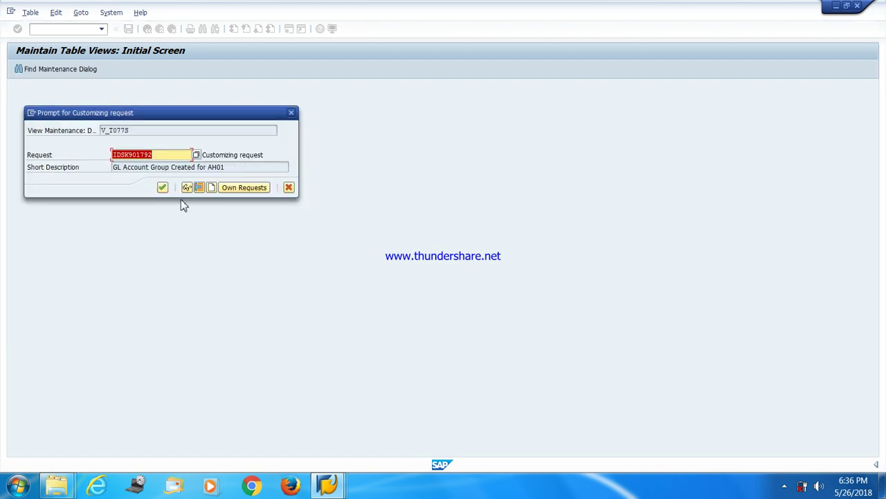
pyautogui.click(163, 187)
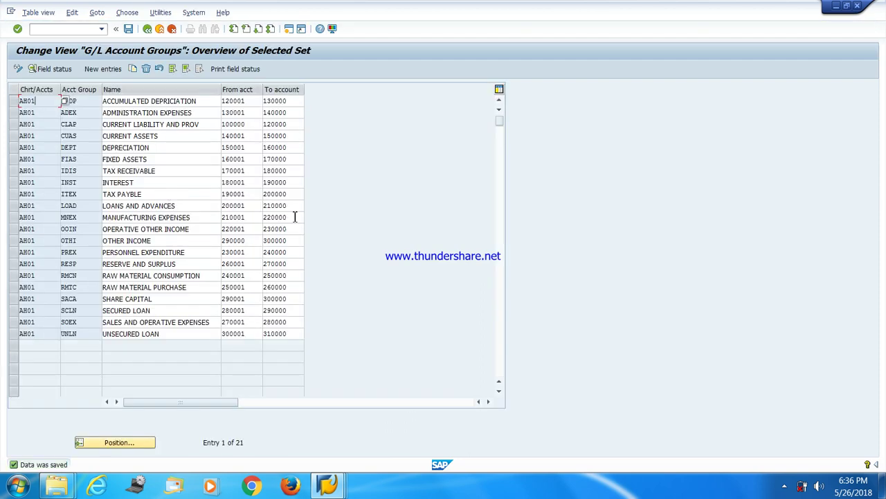
pyautogui.click(783, 486)
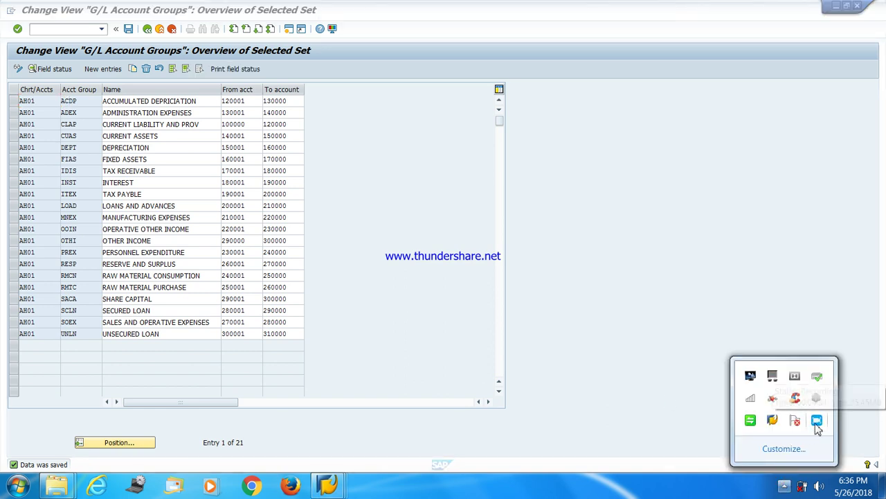